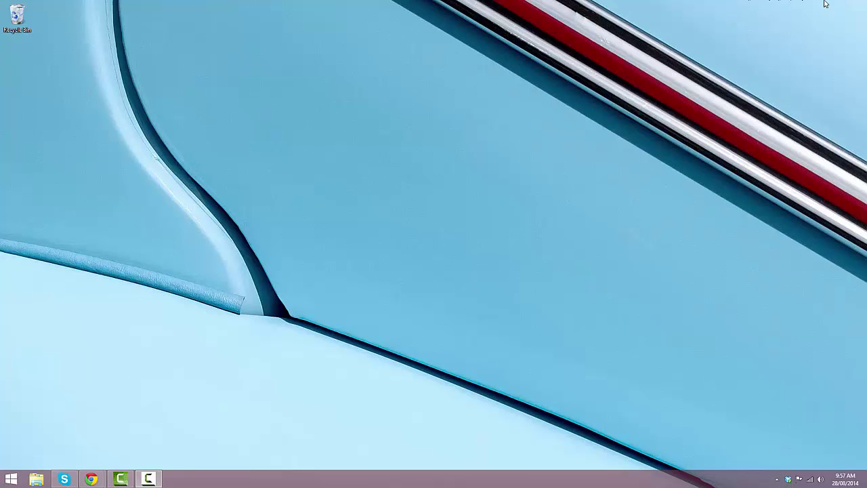
- Open the Windows features on/off list from Programs and Features in Control Panel
mouse_move(866, 1)
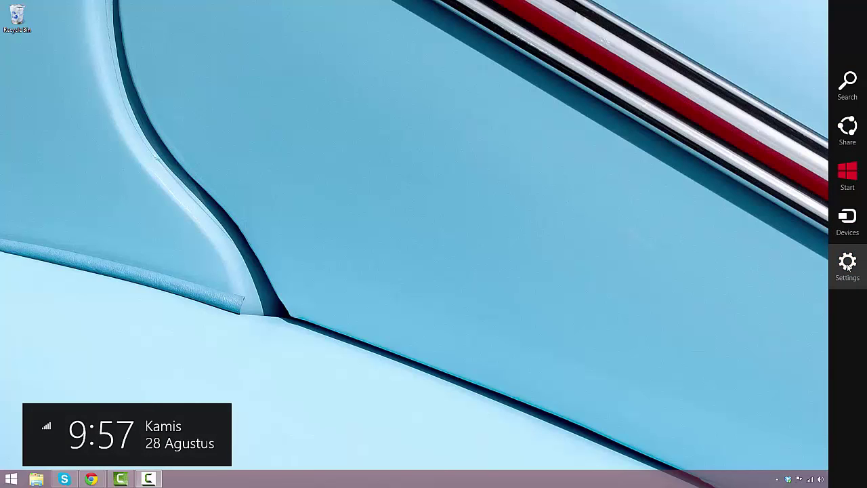
click(847, 264)
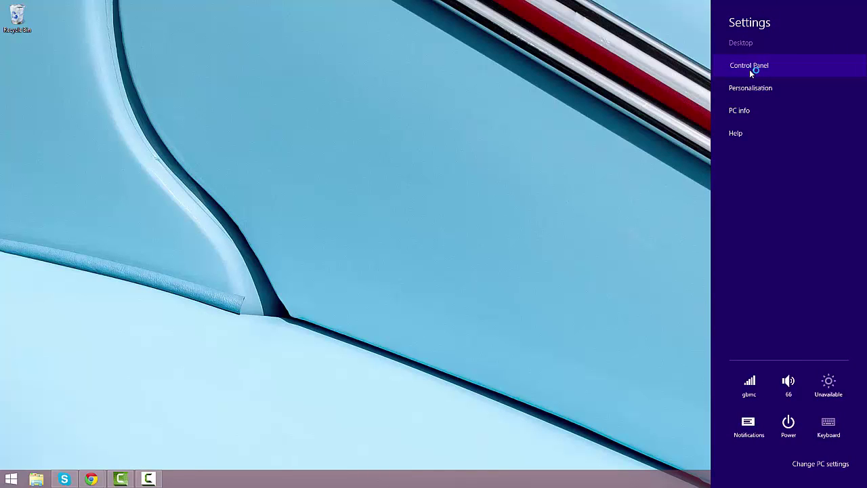
click(751, 66)
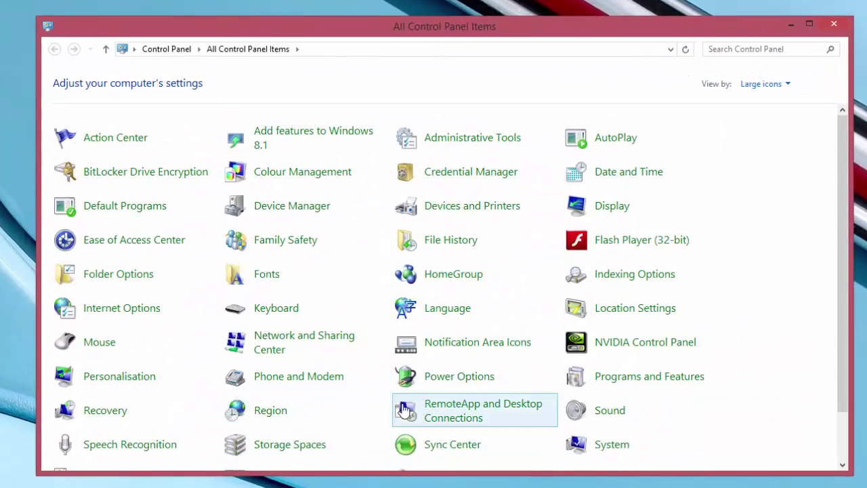
scroll(511, 260, down, 2)
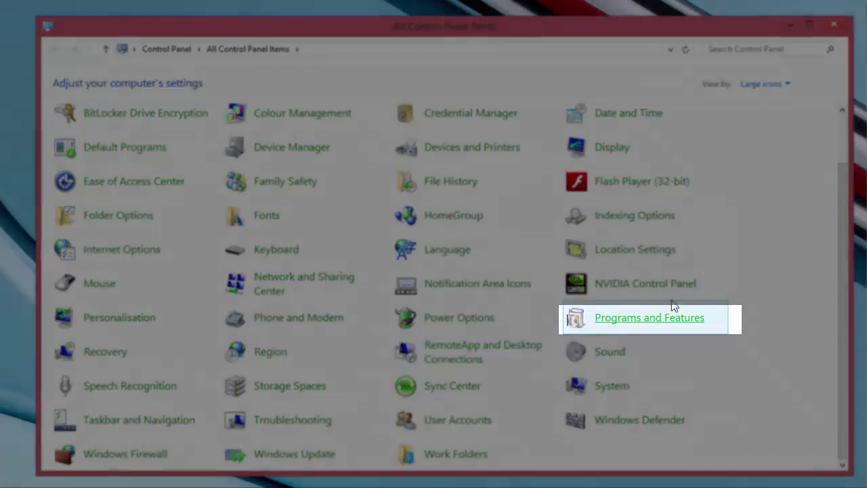
click(598, 321)
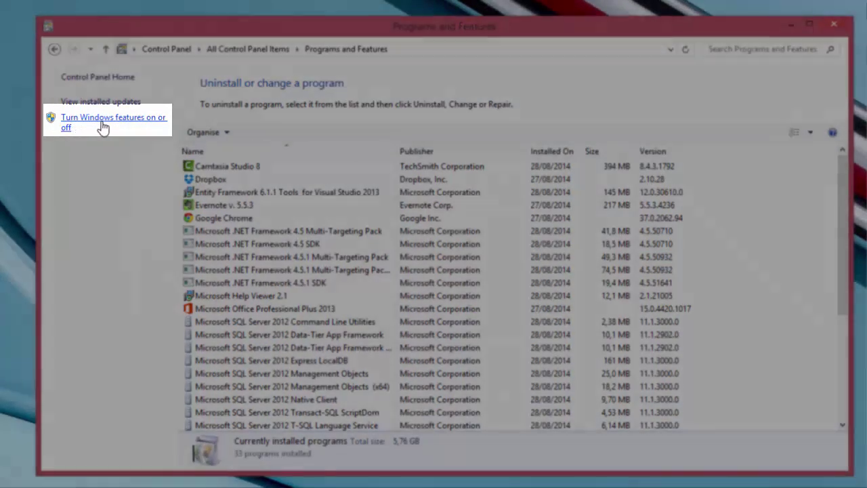
click(102, 126)
- Reposition and close the Windows Features dialog, and close the Programs and Features window
drag(434, 214, 421, 90)
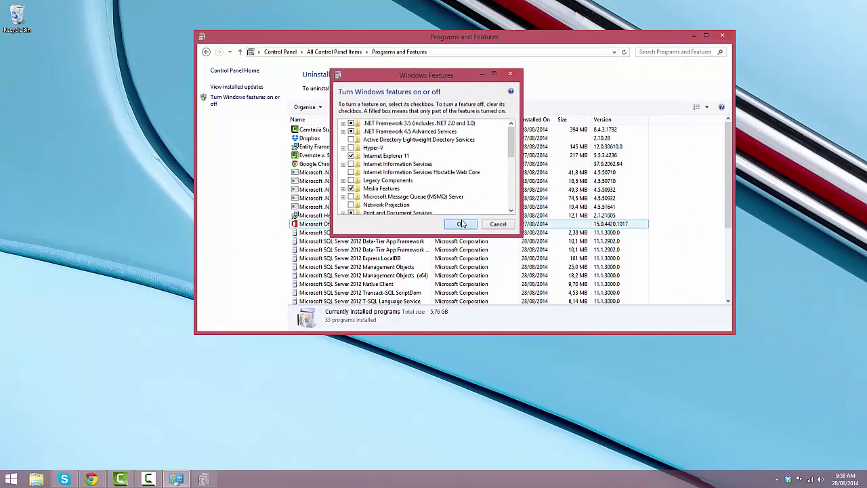
click(515, 431)
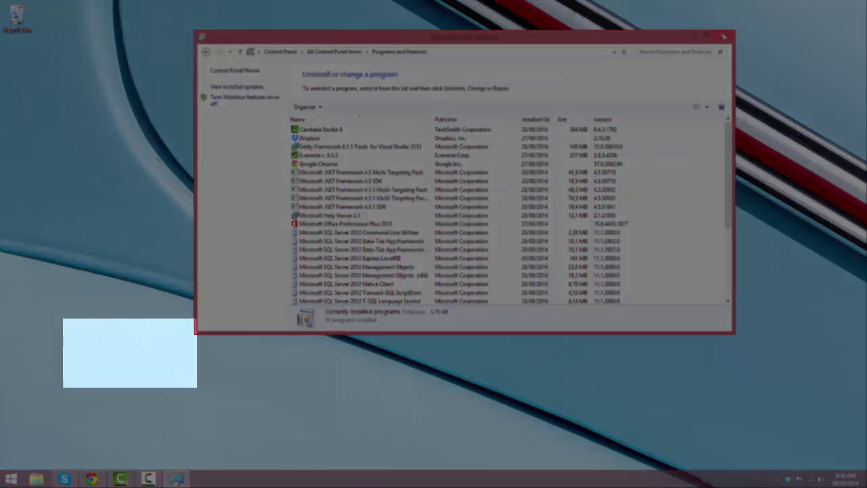
click(723, 37)
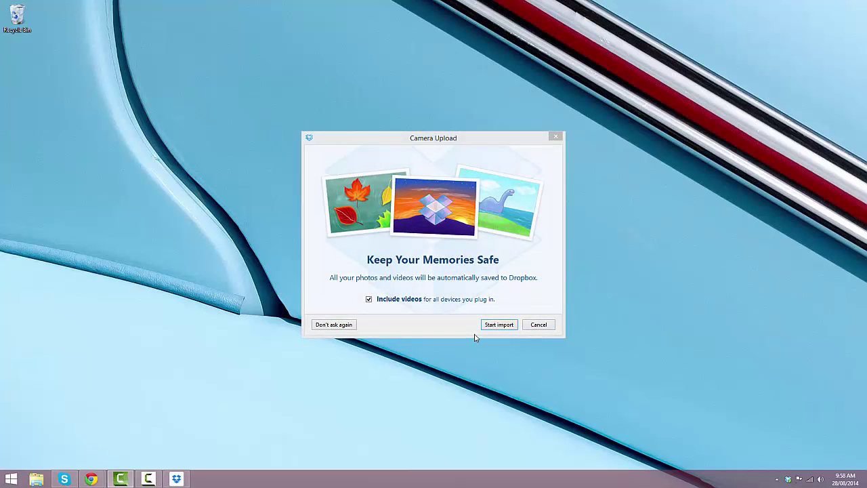
- Cancel the Dropbox camera upload import and check the contents of the ESD-ISO (K:) drive in File Explorer
click(538, 325)
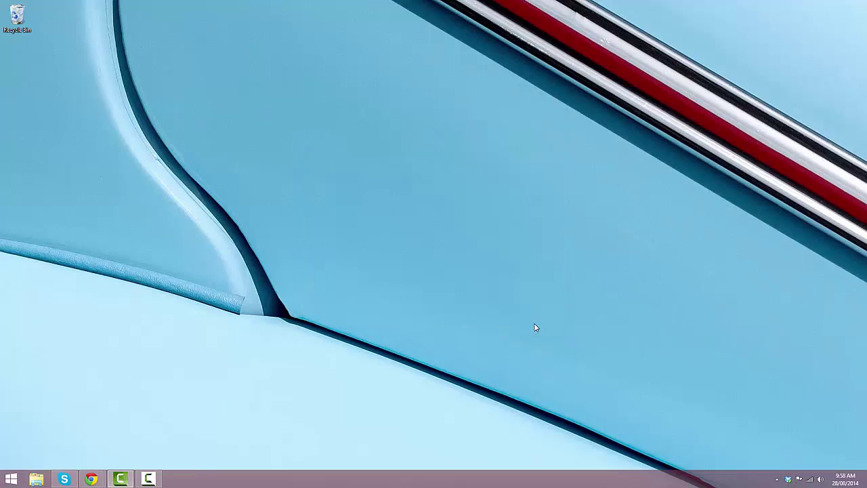
click(38, 481)
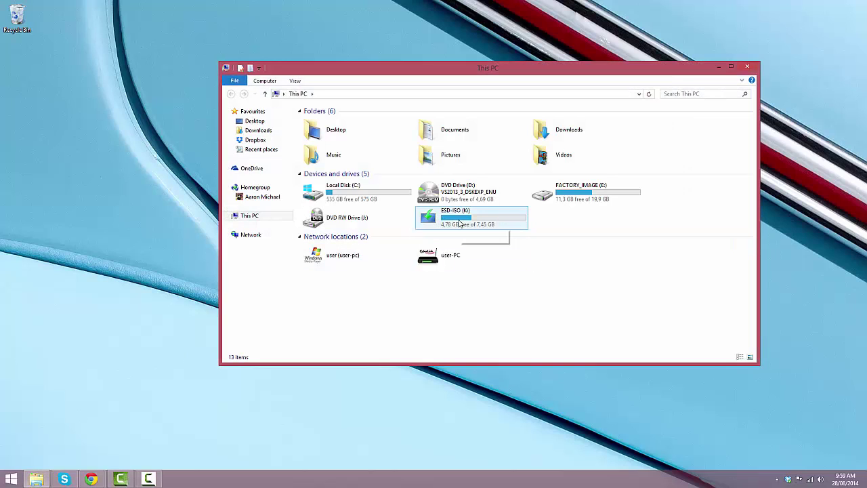
double_click(476, 224)
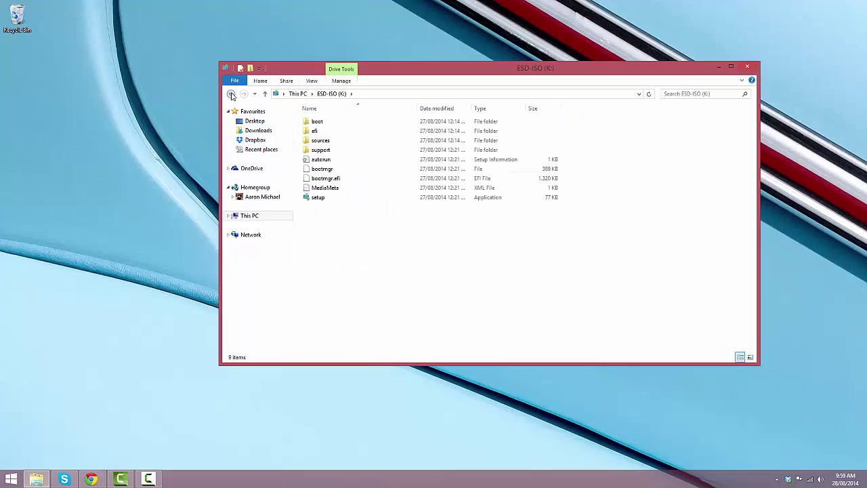
click(231, 94)
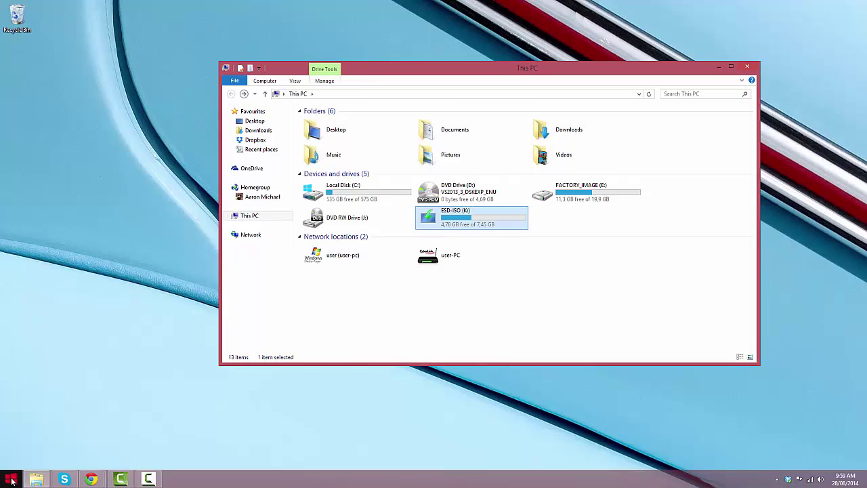
- Open an administrator Command Prompt and enter "dism.exe /online /enable-feature /featurename:NetFx3 /all /source:K:"
right_click(10, 479)
click(42, 396)
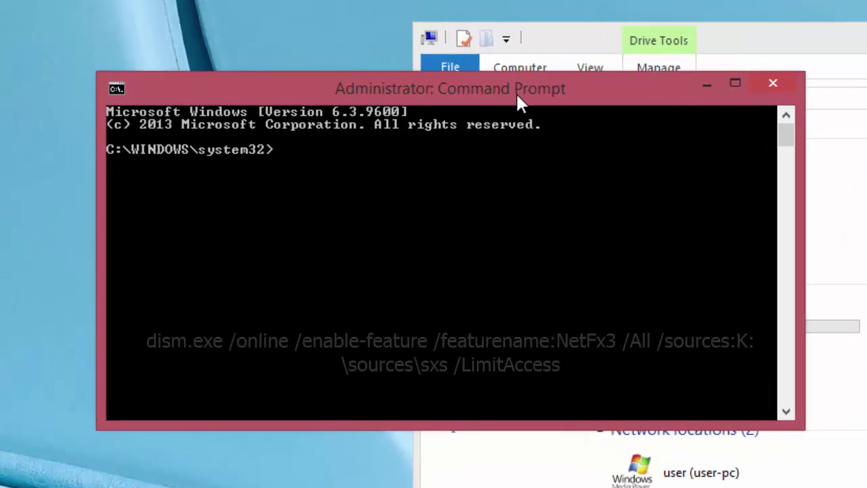
text(d)
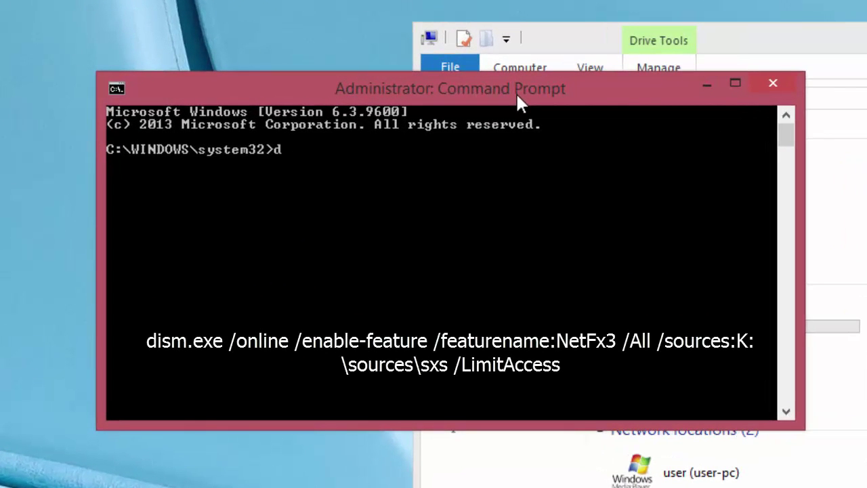
text(ism.exe /onl)
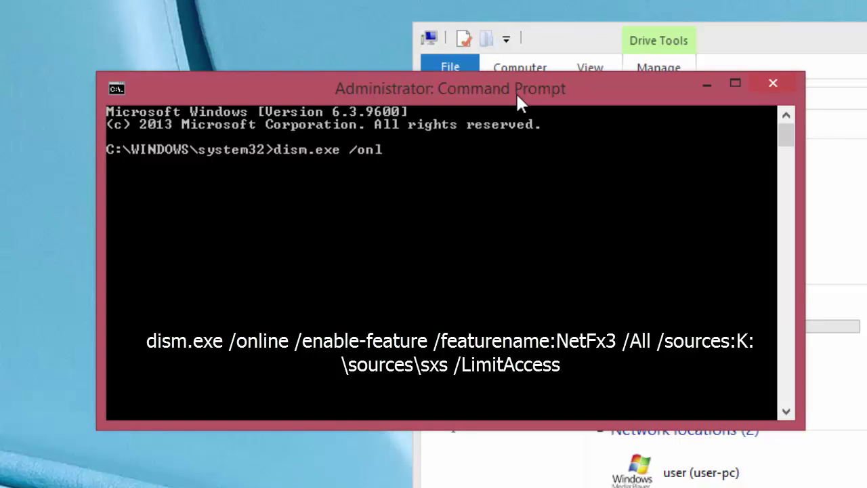
text(ine /enable-feature)
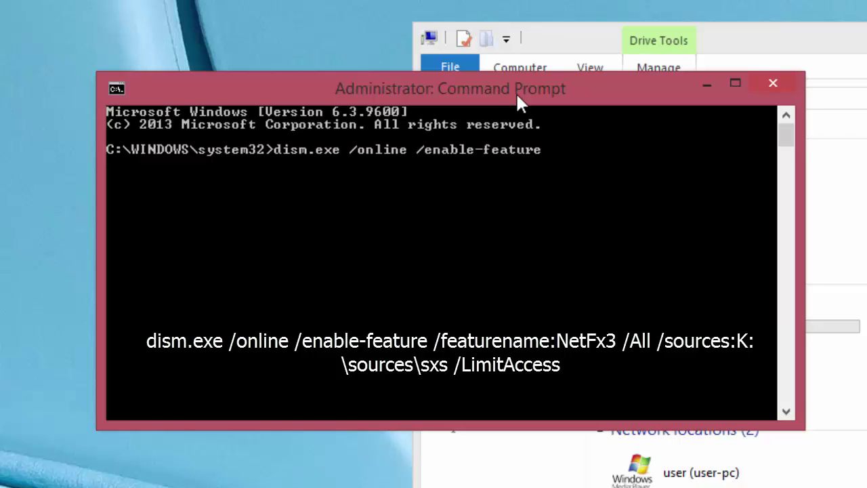
text( /featurename)
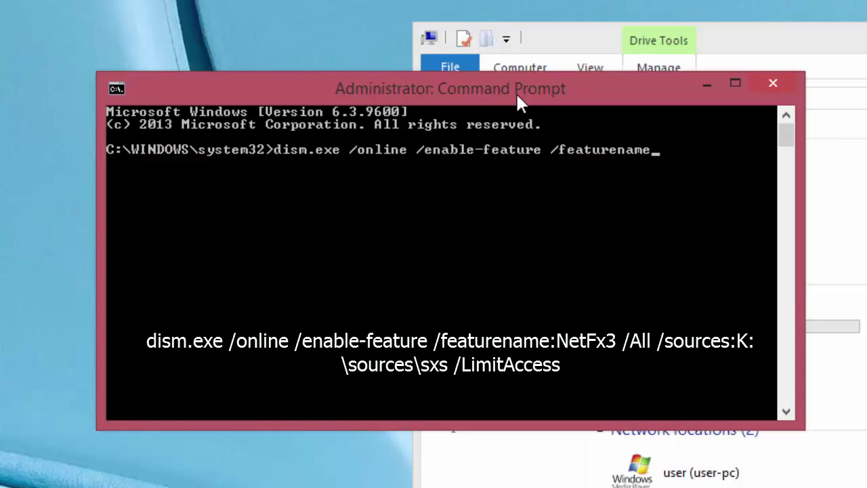
text(:NetFx3)
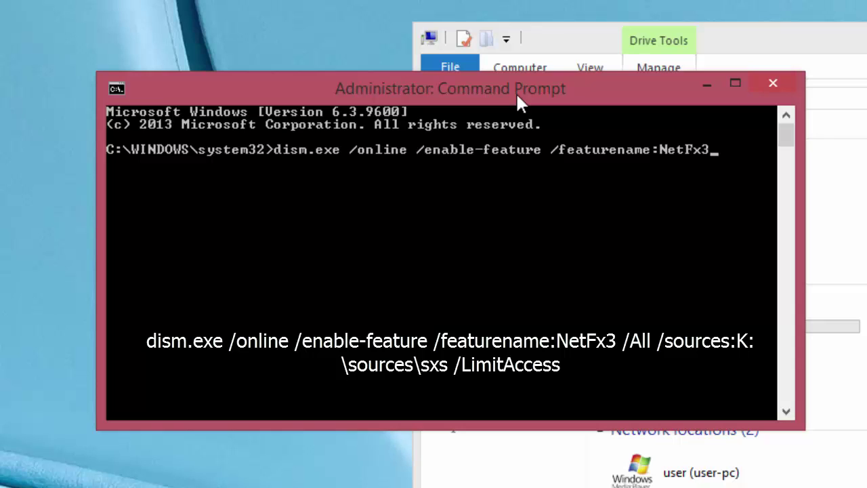
text( /all /source)
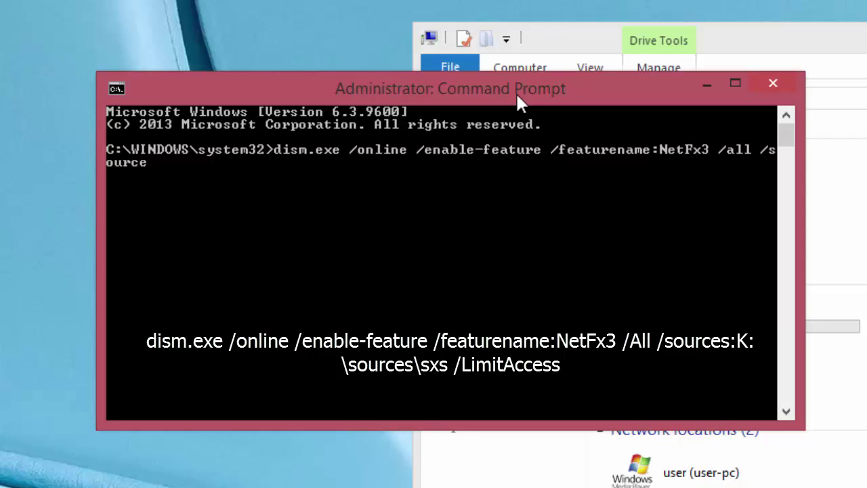
text(:K:)
- Complete the DISM command by extending its source path with "\sources\sxs" and adding the "/LimitAccess" option
drag(436, 94, 638, 68)
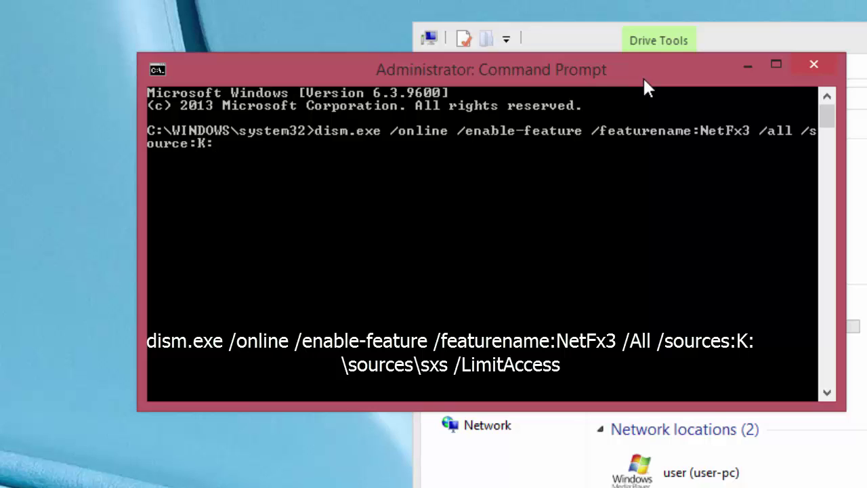
text(/)
key(BackSpace)
text(/)
key(BackSpace)
text(\sources\sxs)
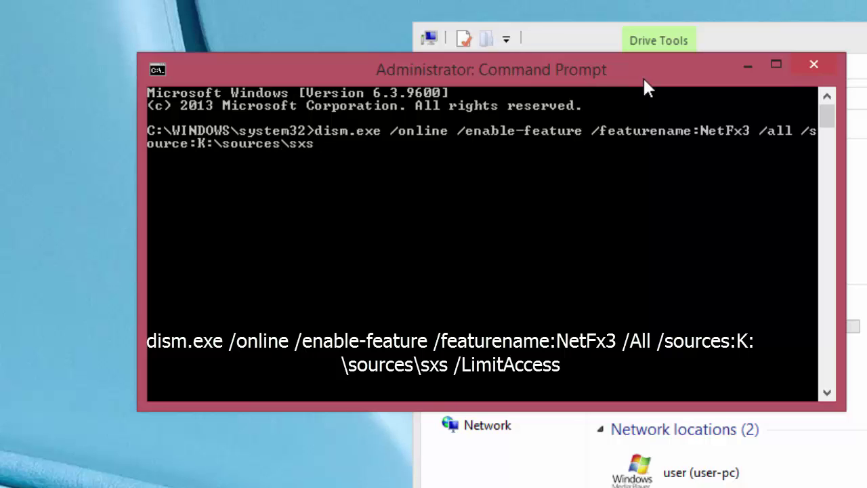
text( \)
key(BackSpace)
text(/LimitAccess)
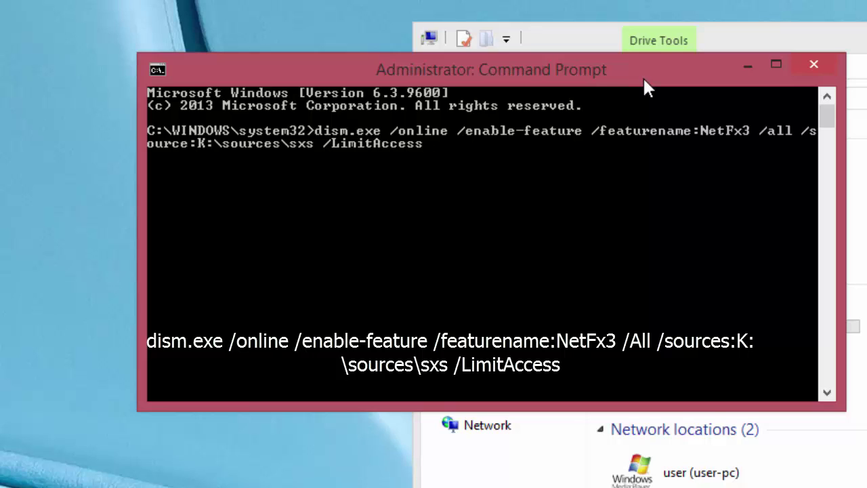